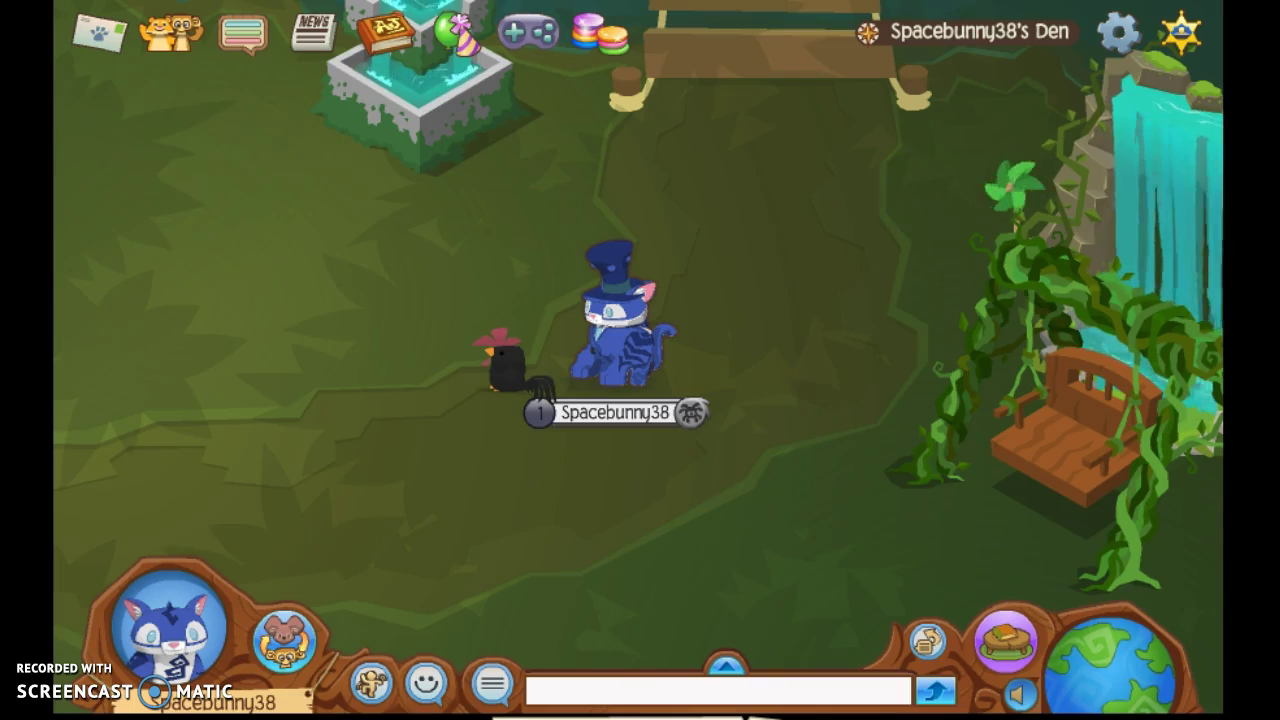
# Walk the avatar toward the den fountain and have it perform an action from the Actions list
pyautogui.click(1122, 37)
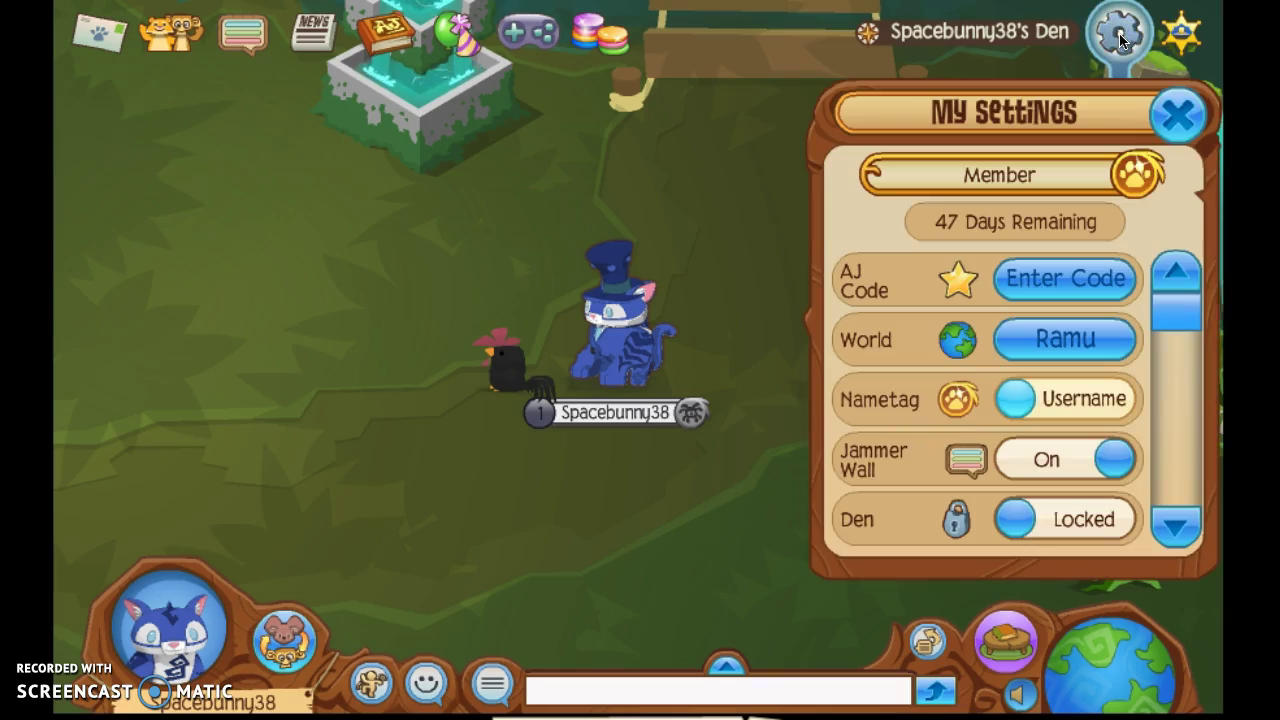
pyautogui.click(734, 229)
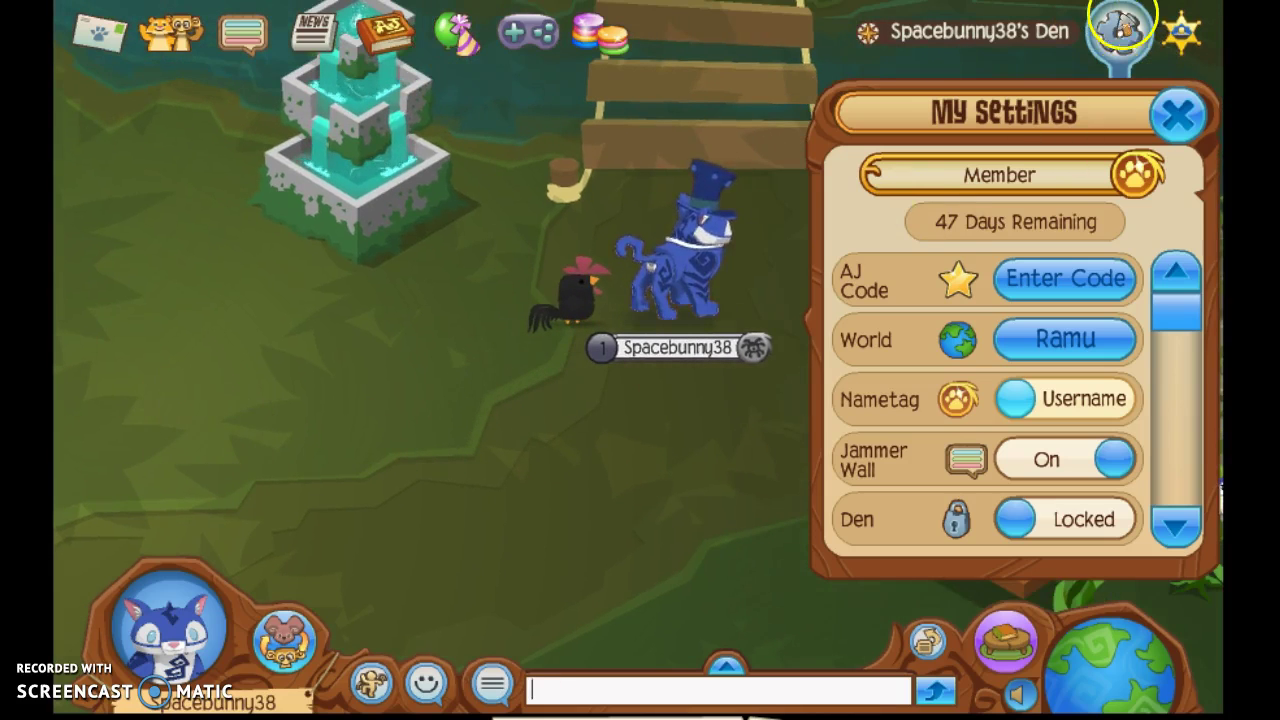
pyautogui.click(1122, 37)
pyautogui.click(372, 684)
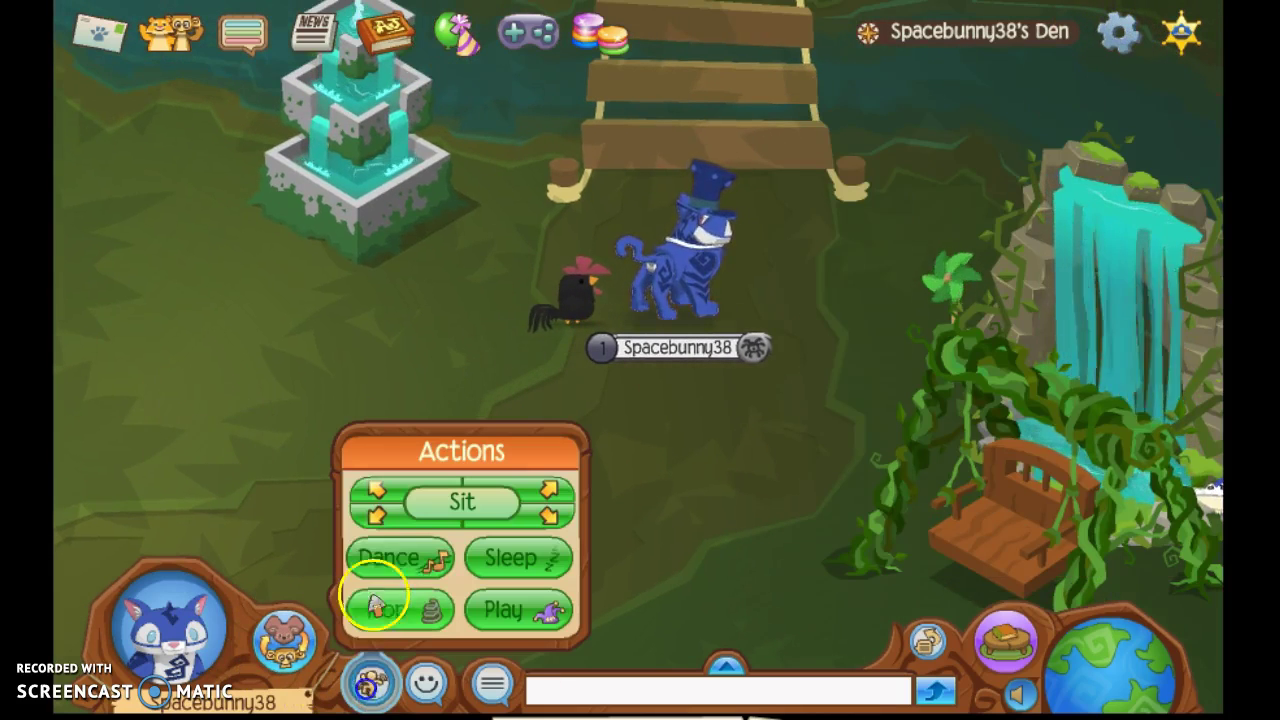
pyautogui.click(377, 517)
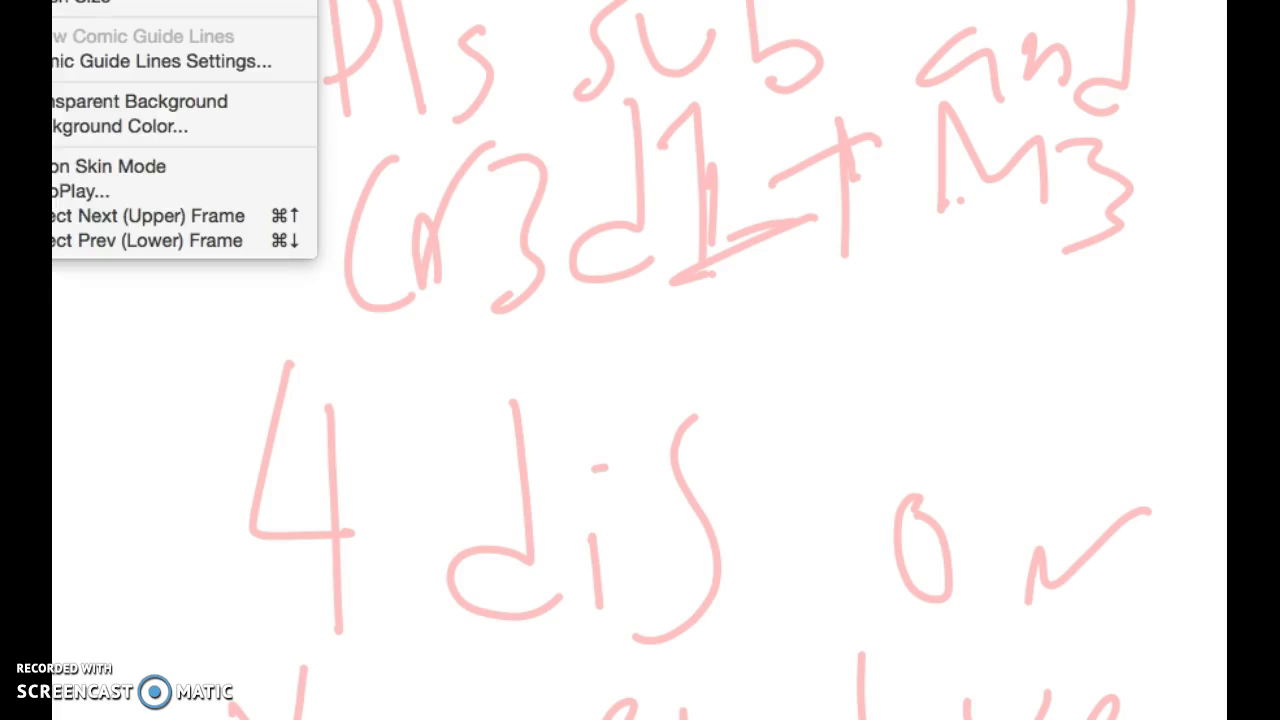
# Start the AutoPlay animation preview and slow it to 8 fps, then to 5 fps (200ms)
pyautogui.click(85, 190)
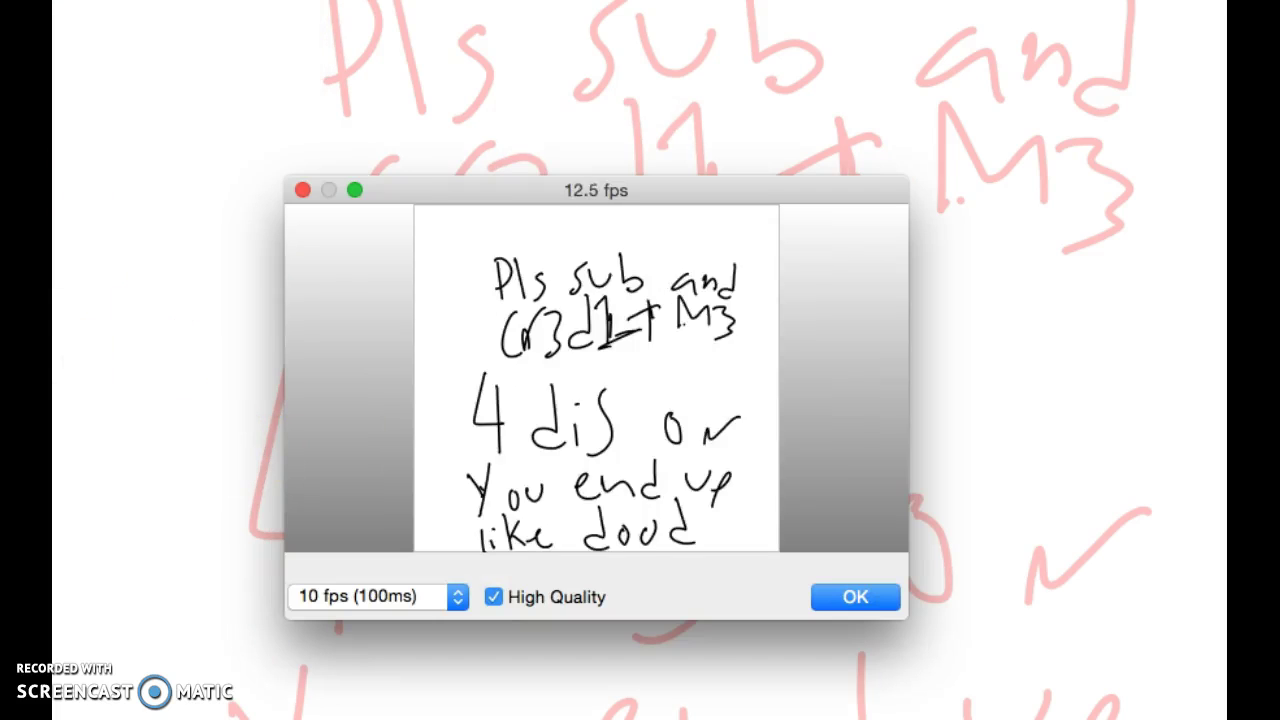
pyautogui.click(346, 598)
pyautogui.click(347, 621)
pyautogui.click(340, 598)
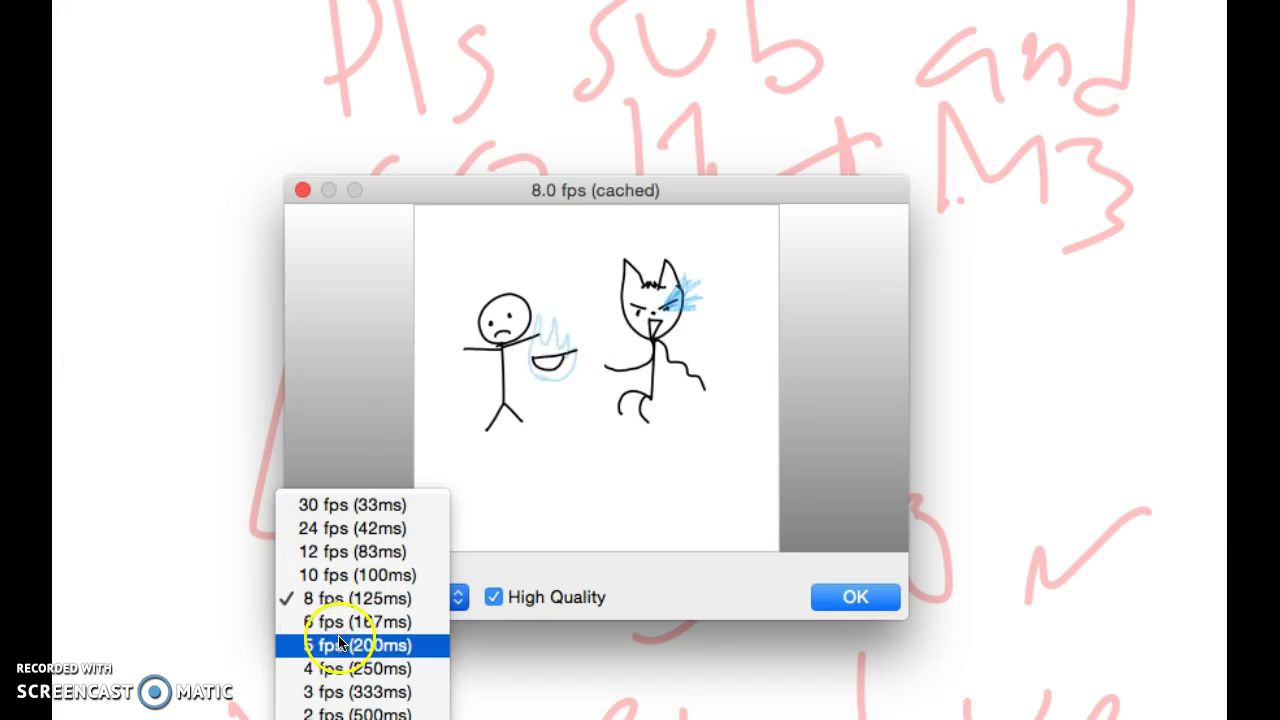
pyautogui.click(340, 645)
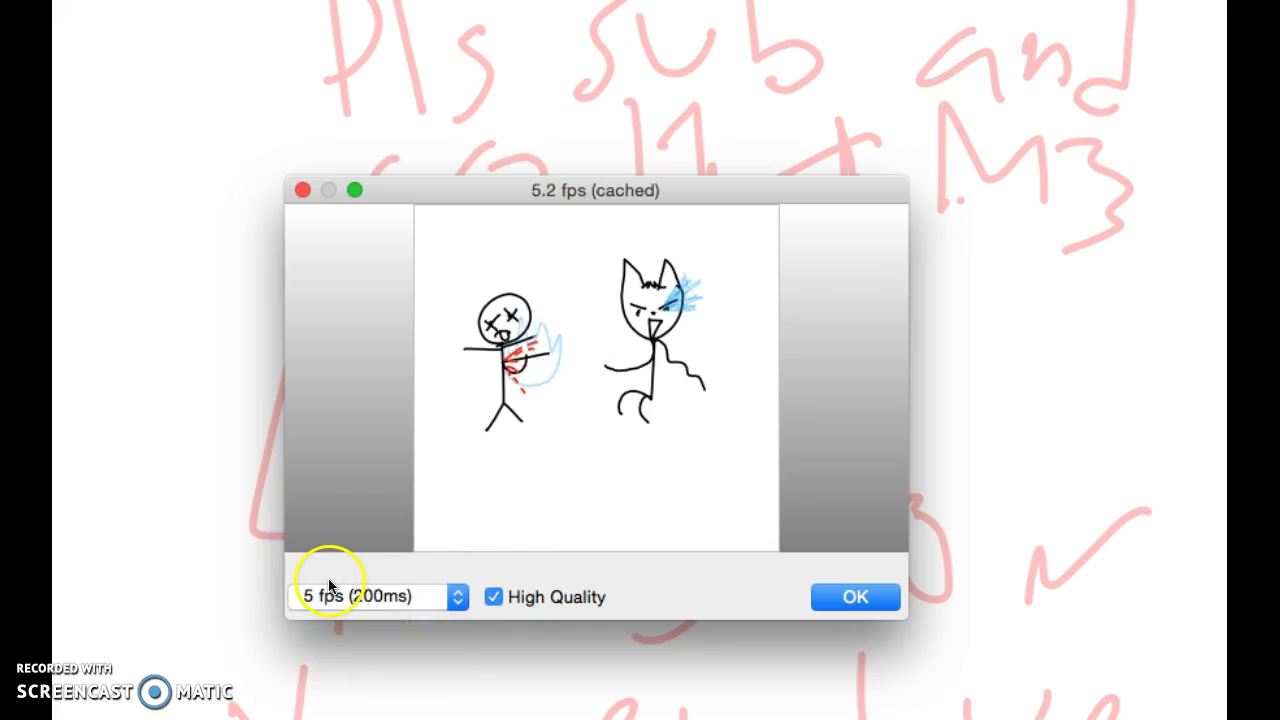